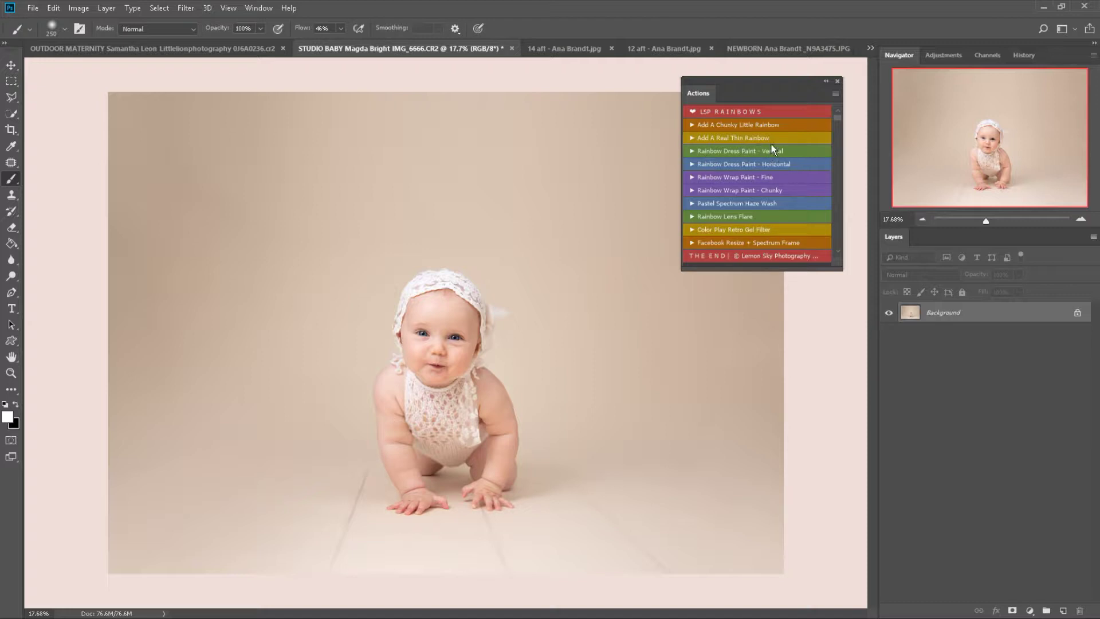
# Step: Run the LSP 'Add A Chunky Little Rainbow' action and continue past its tips message
pyautogui.click(695, 125)
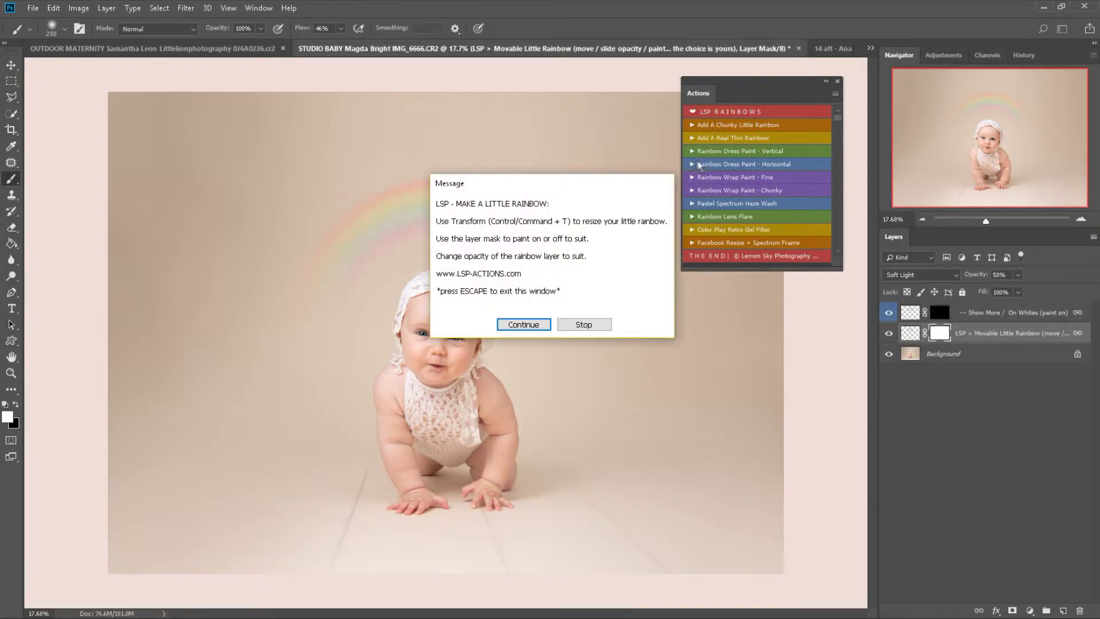
pyautogui.click(521, 335)
# Step: Scale the rainbow wider and taller so it arches broadly around the baby's head
pyautogui.click(526, 325)
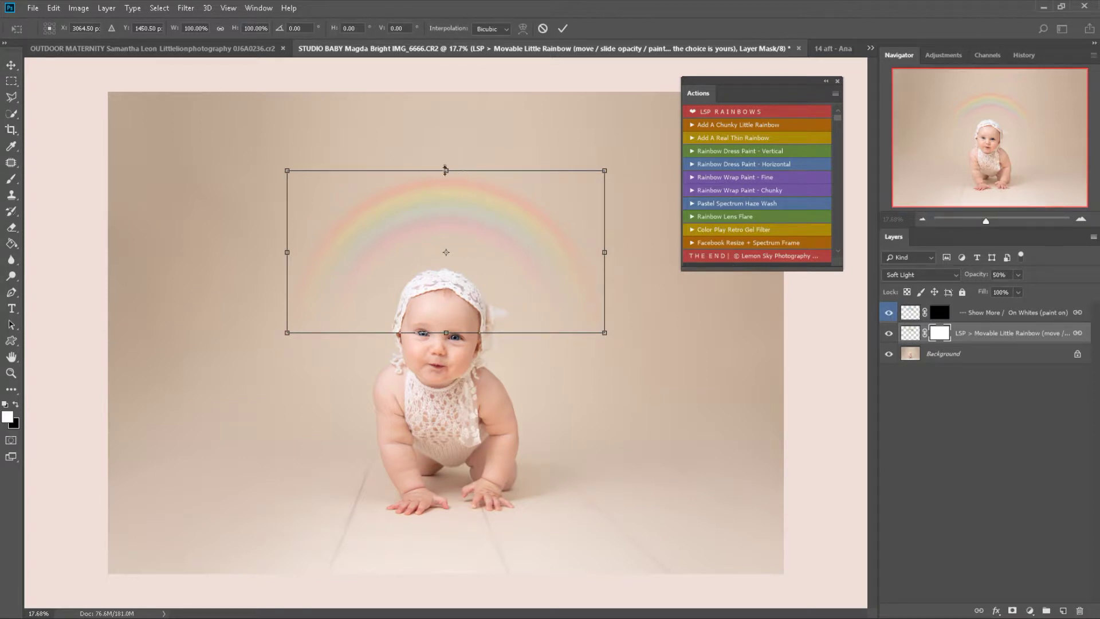
pyautogui.moveTo(445, 169)
pyautogui.mouseDown()
pyautogui.moveTo(466, 186)
pyautogui.moveTo(610, 149)
pyautogui.mouseUp()
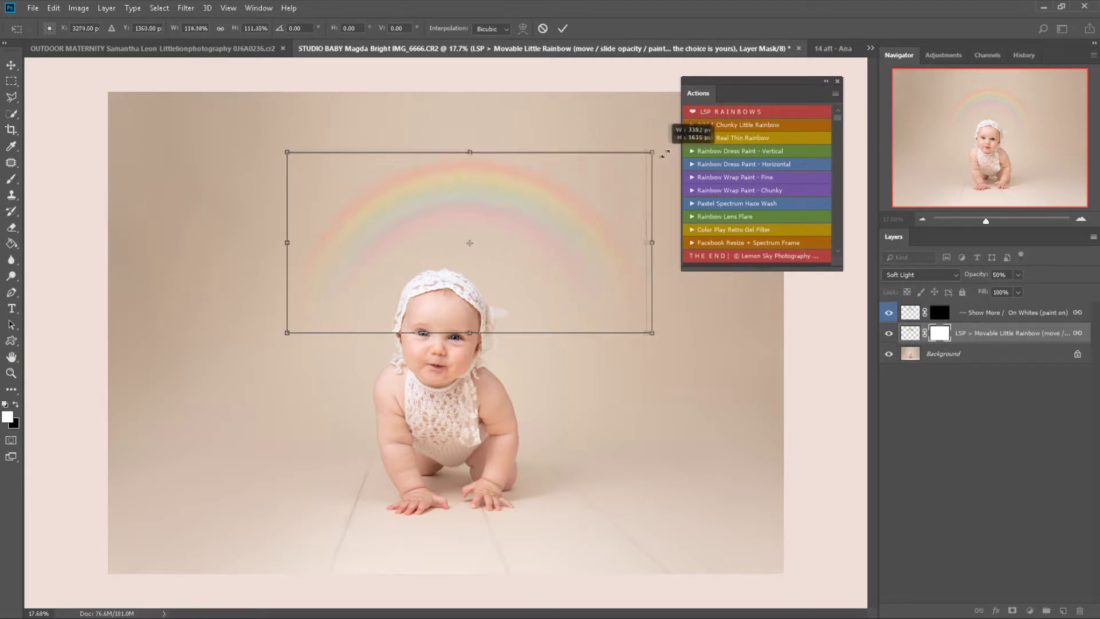
pyautogui.moveTo(604, 151); pyautogui.dragTo(690, 144)
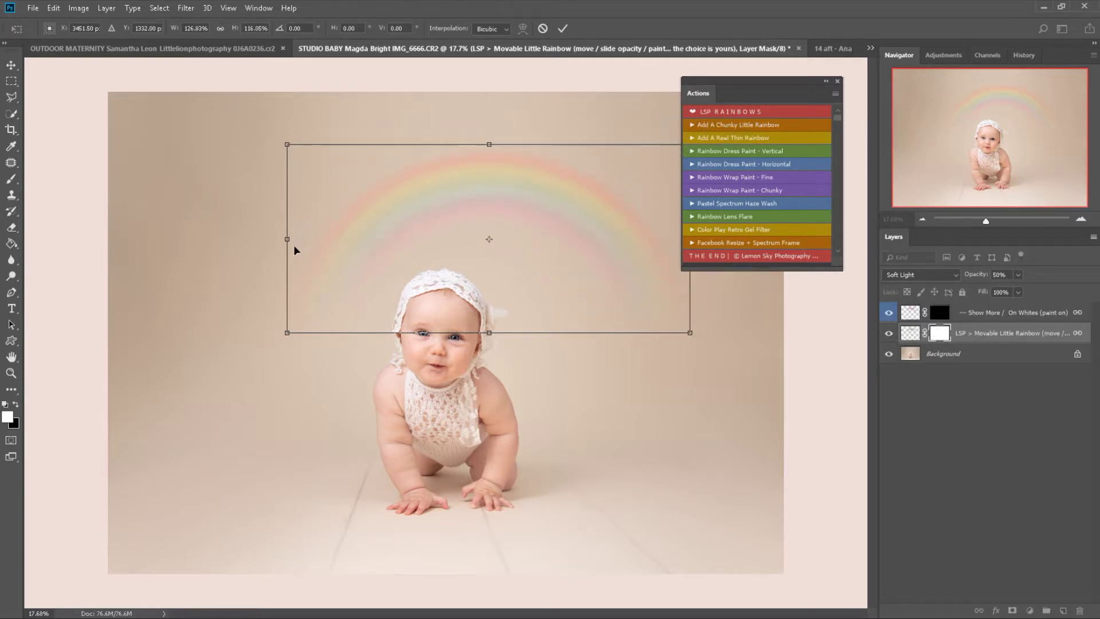
pyautogui.moveTo(287, 239); pyautogui.dragTo(166, 219)
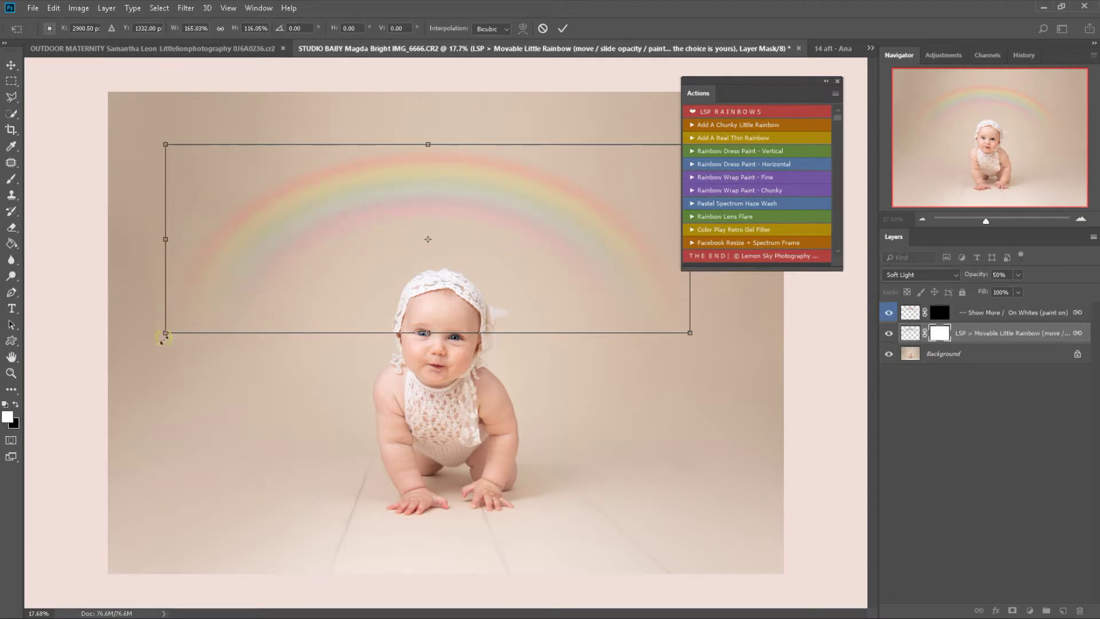
pyautogui.moveTo(165, 334); pyautogui.dragTo(179, 466)
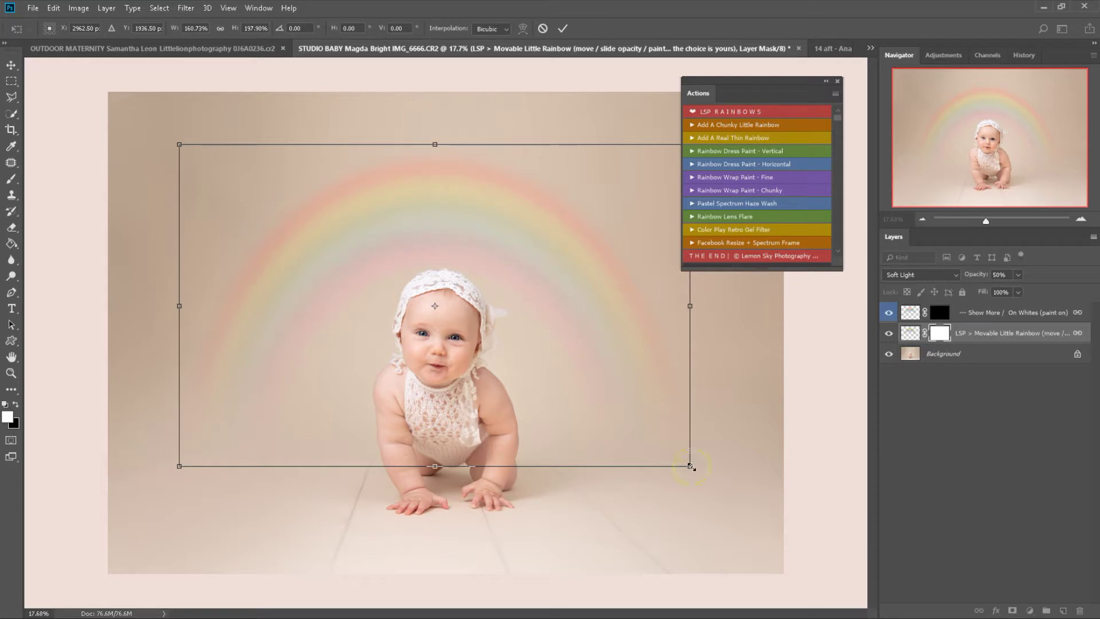
pyautogui.moveTo(691, 466); pyautogui.dragTo(708, 479)
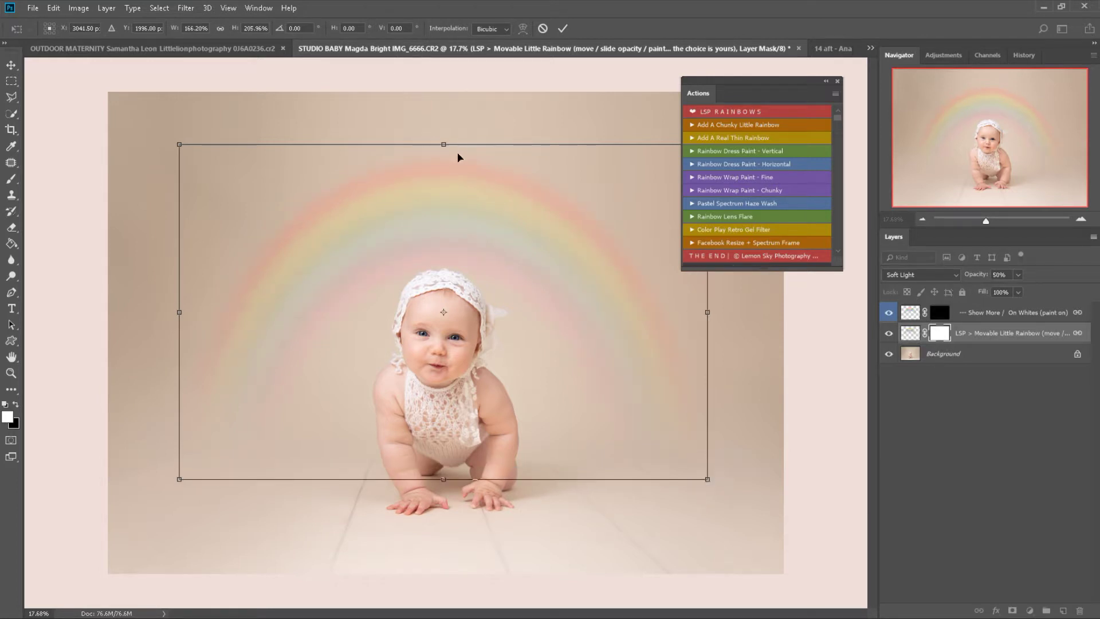
# Step: Stretch the rainbow across most of the backdrop behind the baby and commit the transform
pyautogui.moveTo(444, 142); pyautogui.dragTo(459, 133)
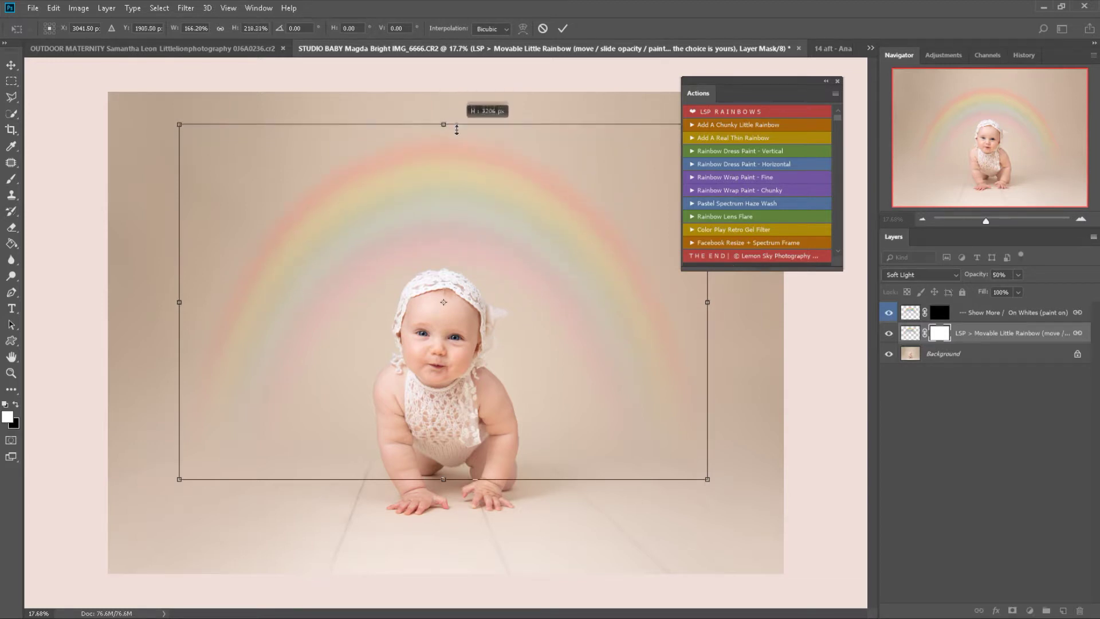
pyautogui.moveTo(459, 133); pyautogui.dragTo(459, 131)
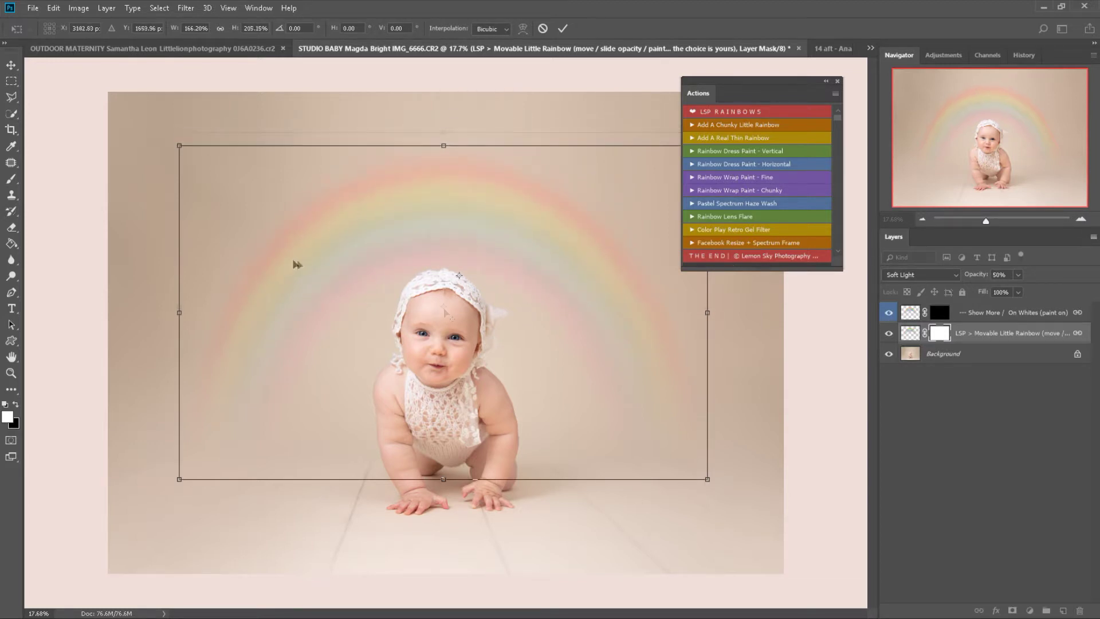
pyautogui.moveTo(394, 242)
pyautogui.mouseDown()
pyautogui.moveTo(280, 232)
pyautogui.moveTo(432, 181)
pyautogui.moveTo(418, 255)
pyautogui.moveTo(403, 260)
pyautogui.moveTo(399, 204)
pyautogui.mouseUp()
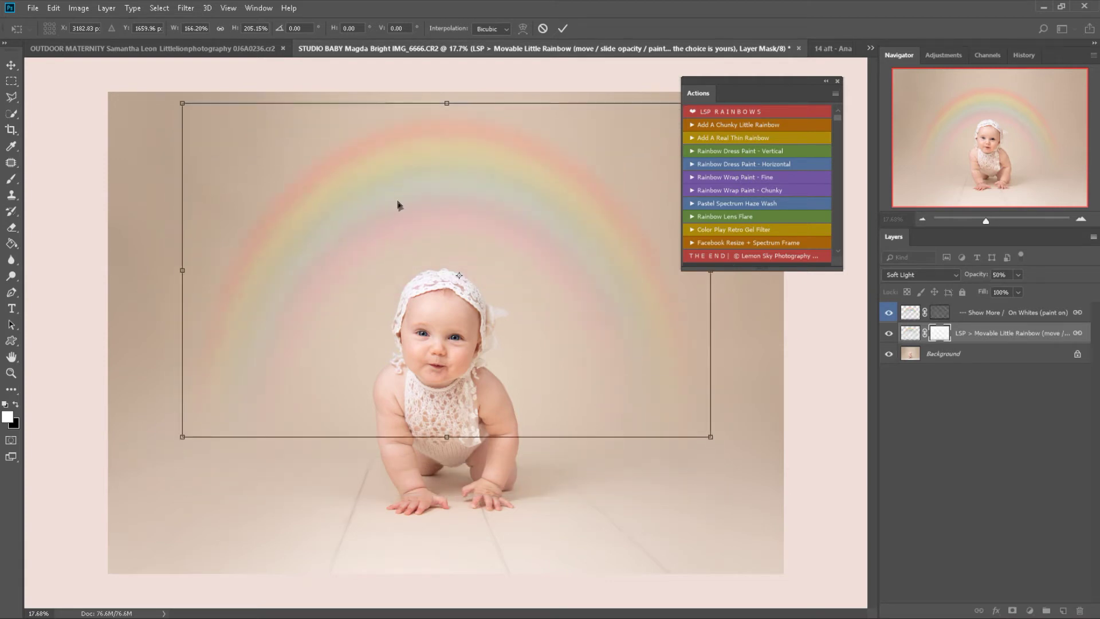
pyautogui.moveTo(448, 438); pyautogui.dragTo(407, 547)
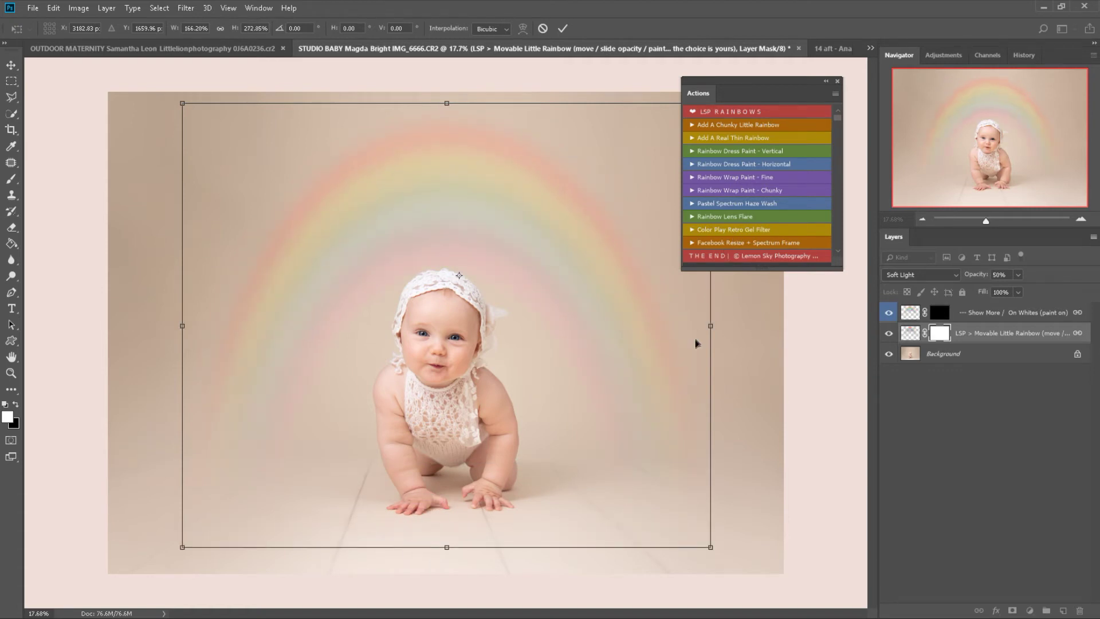
pyautogui.moveTo(707, 337); pyautogui.dragTo(745, 340)
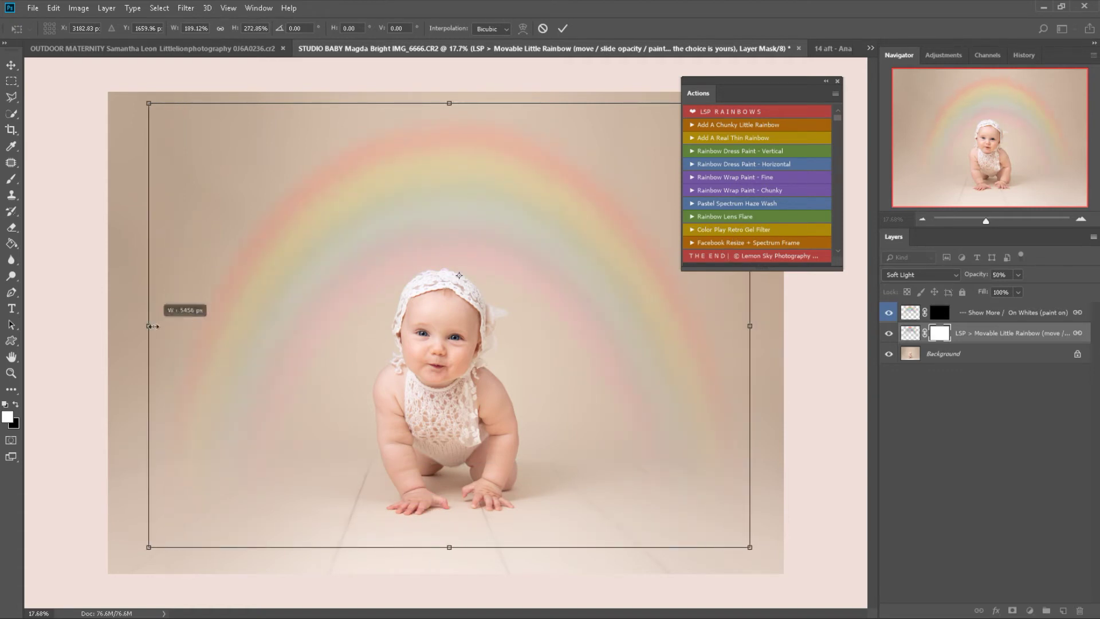
pyautogui.moveTo(186, 327); pyautogui.dragTo(151, 326)
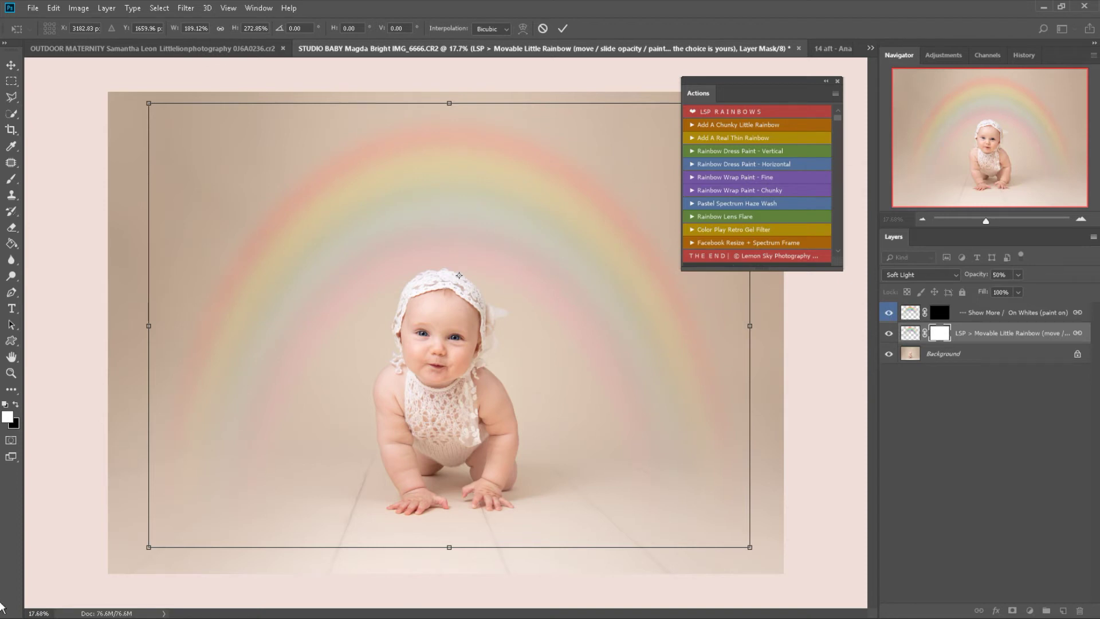
pyautogui.click(11, 179)
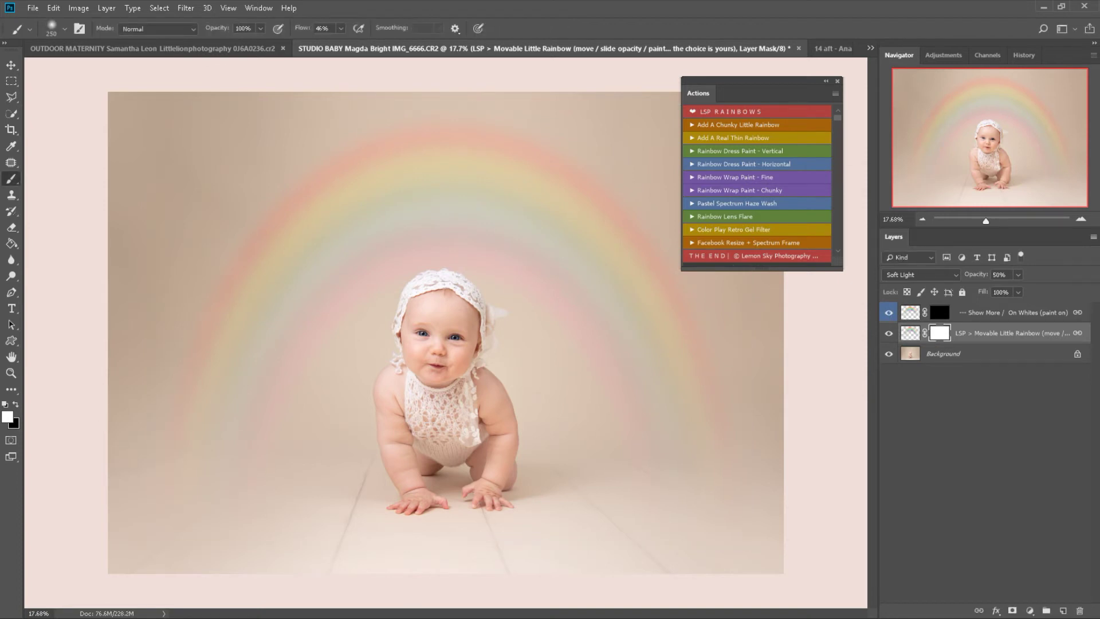